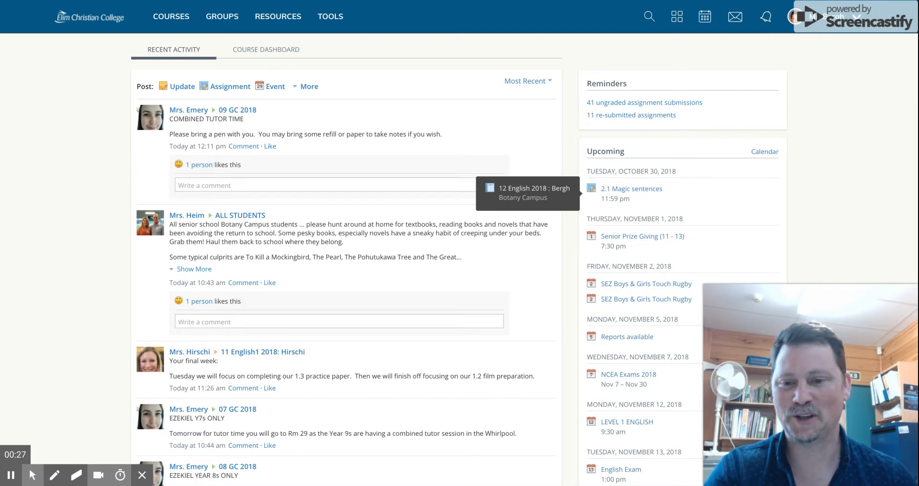
Open the full My Courses management page from the course overview
click(178, 19)
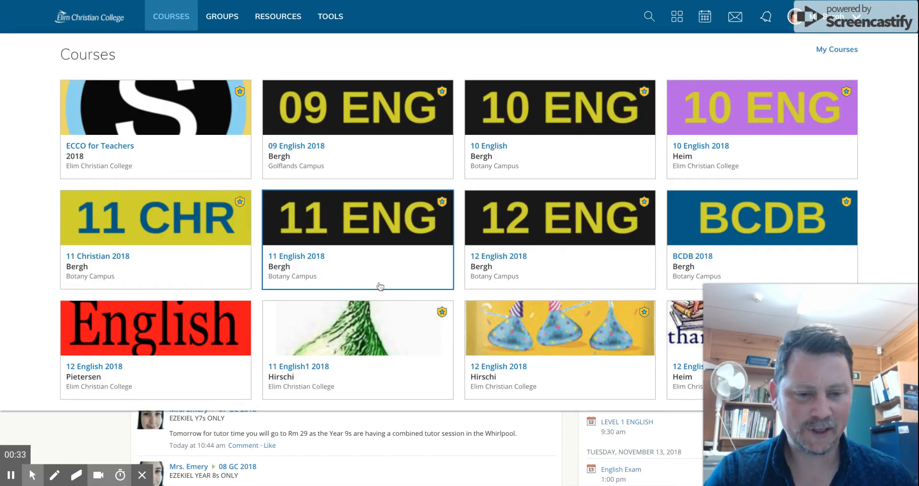
scroll(328, 279, down, 1)
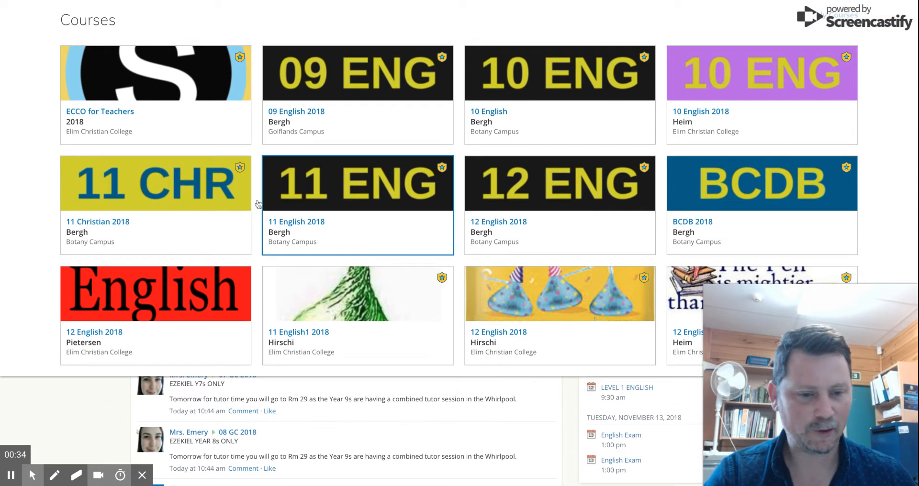
scroll(258, 204, up, 1)
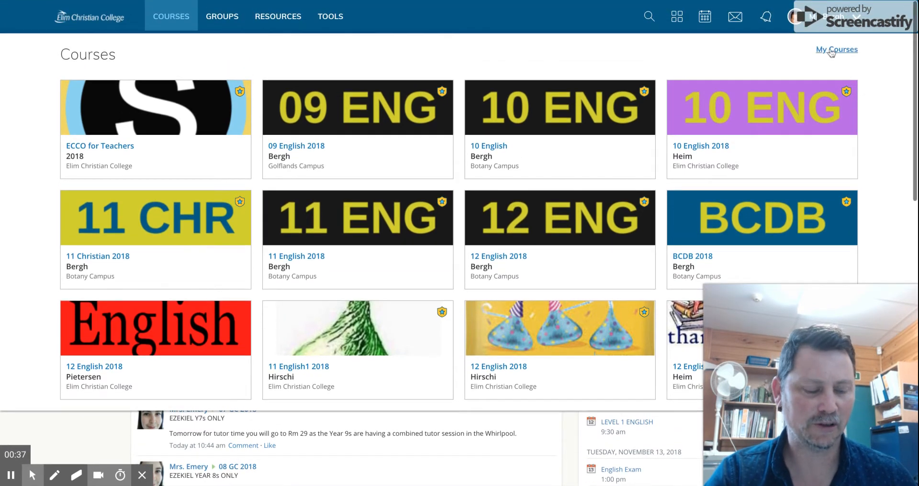
click(832, 50)
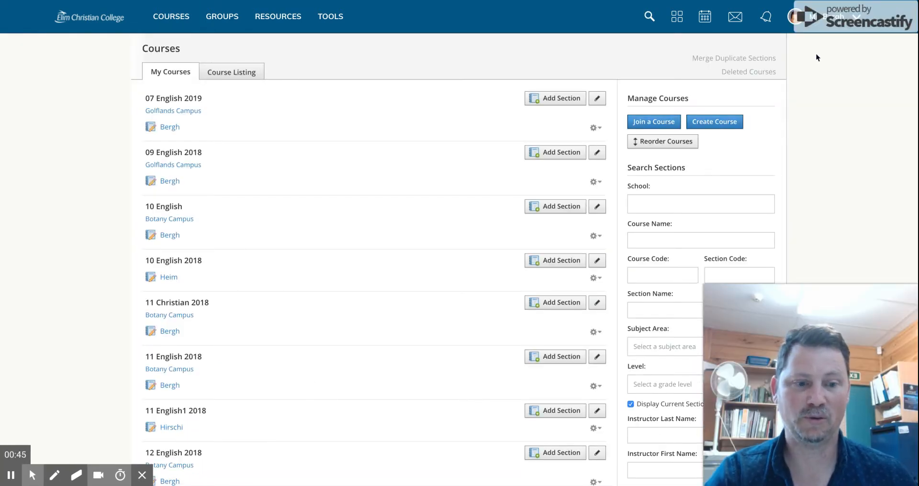
Reorder the courses so that 07 English 2019 sits directly after ECCO for Teachers, then close the reordering dialog
click(653, 145)
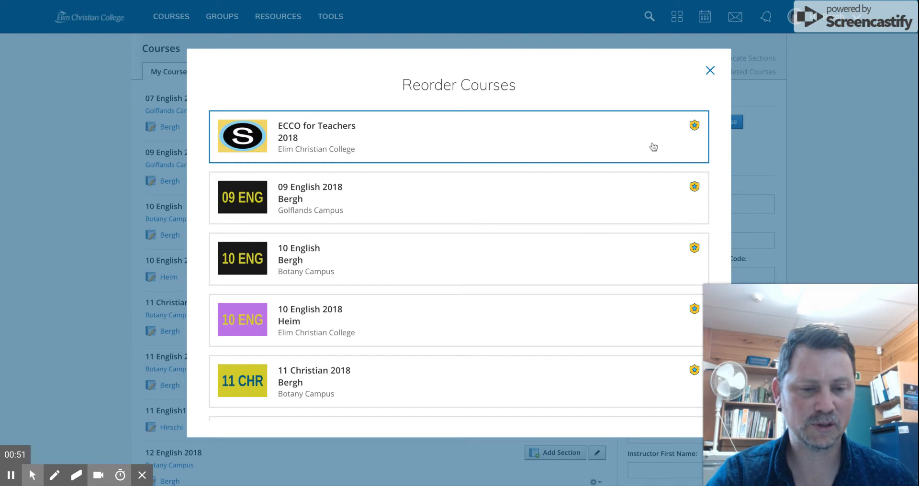
scroll(307, 246, down, 1)
scroll(306, 245, down, 10)
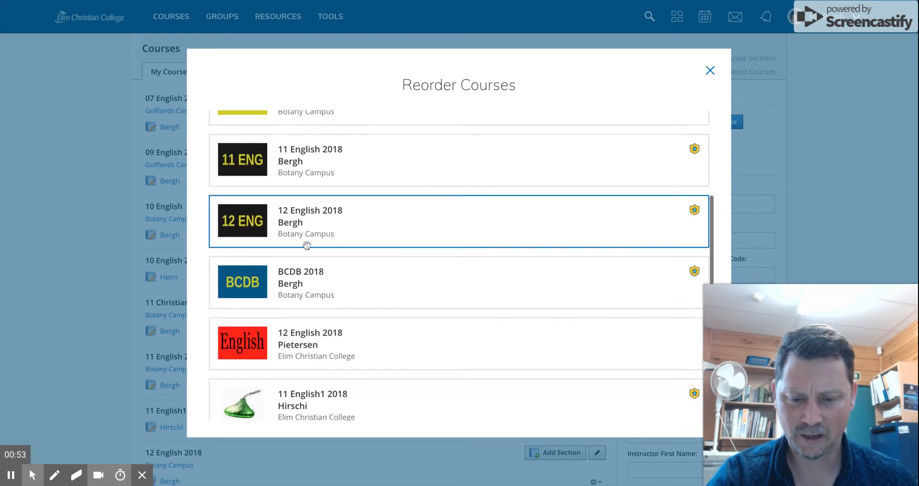
scroll(307, 246, down, 3)
drag(259, 323, 269, 85)
drag(260, 355, 268, 131)
scroll(272, 133, up, 2)
drag(262, 280, 282, 182)
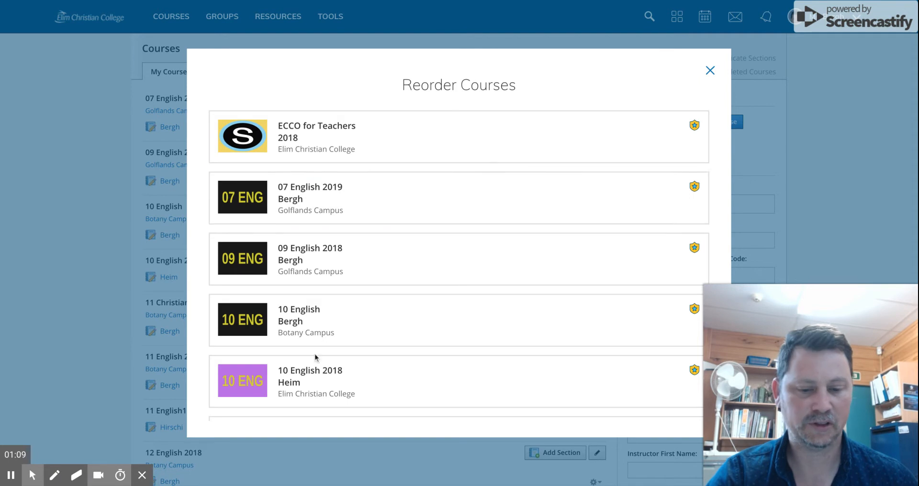
drag(730, 310, 622, 311)
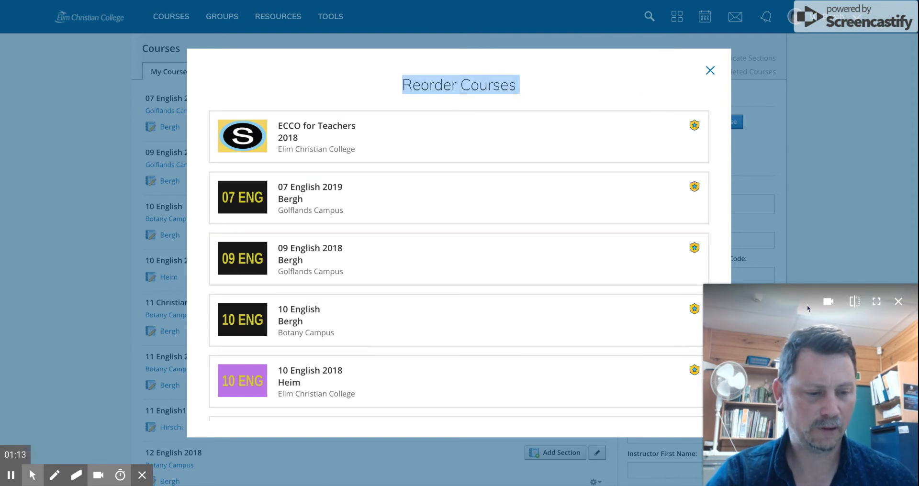
click(780, 298)
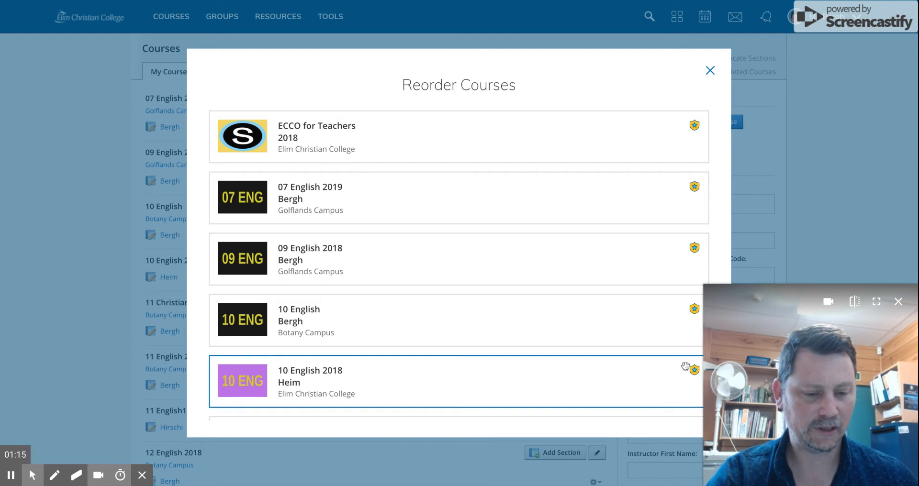
click(710, 70)
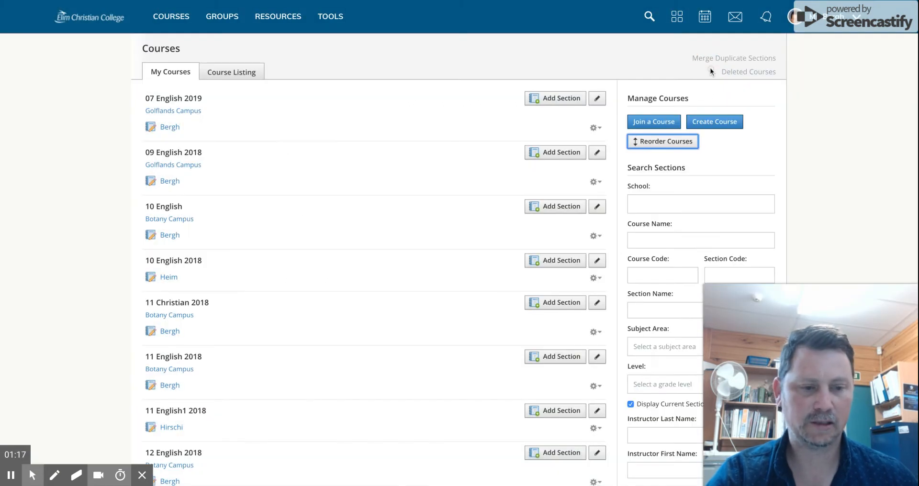
Open the 07 English 2019 course and display its Members page
click(175, 19)
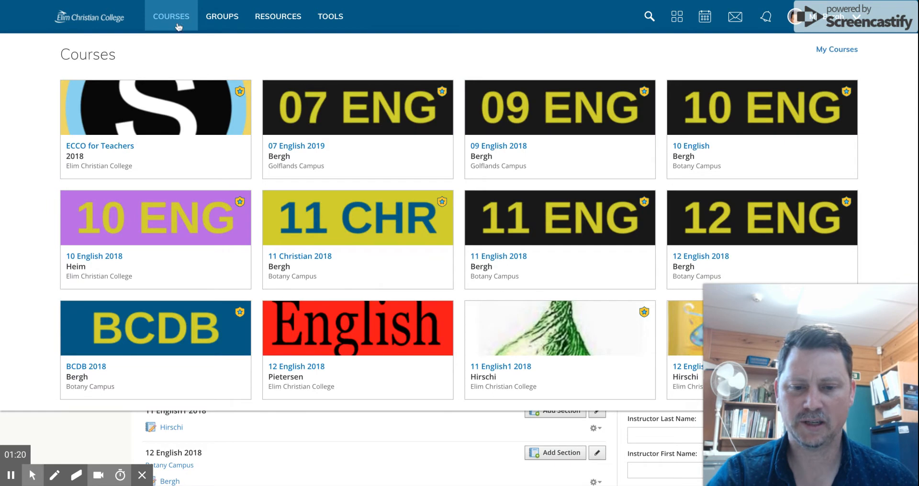
click(343, 125)
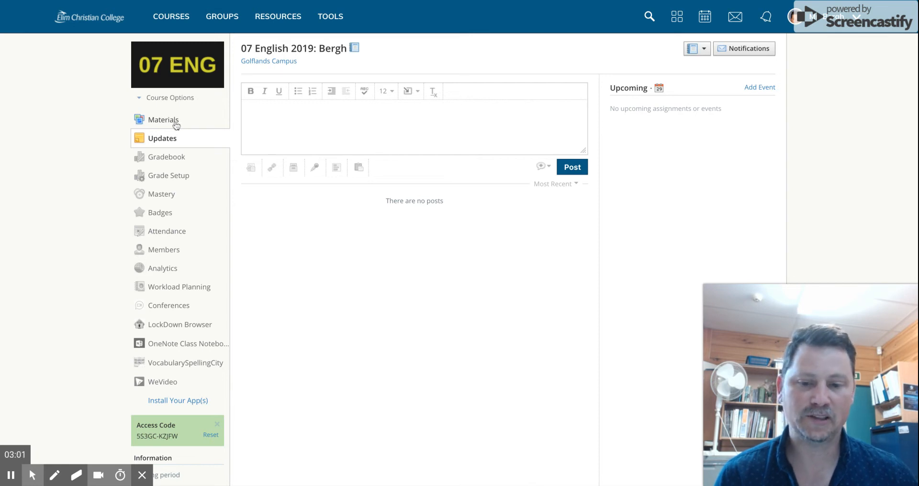
click(169, 253)
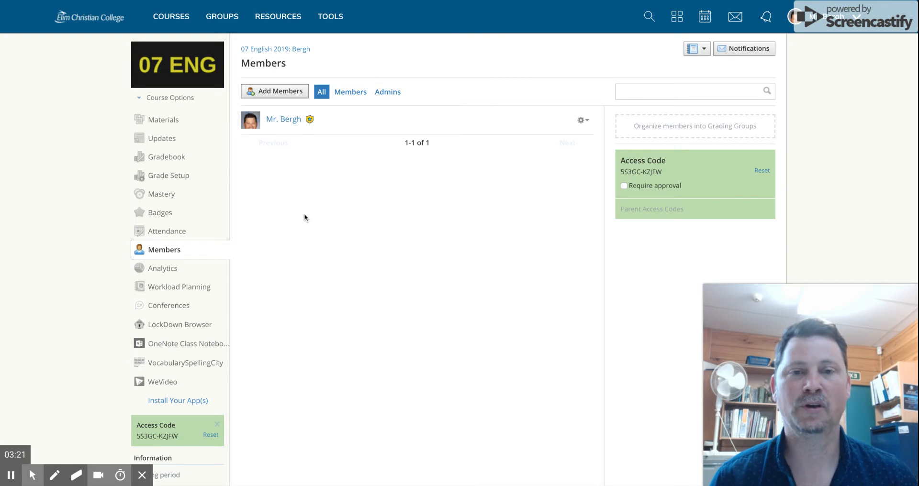
Search the school's people by a student's surname and enroll the matching student with a profile photo in the course
click(282, 94)
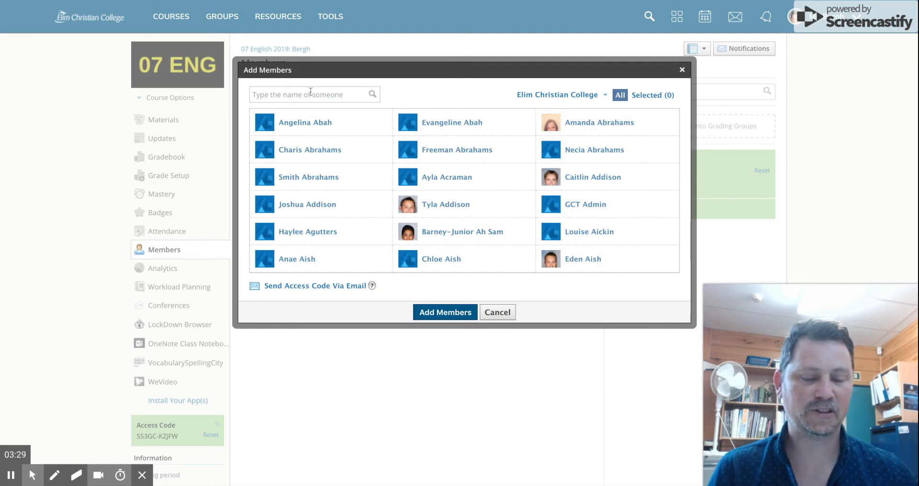
click(301, 94)
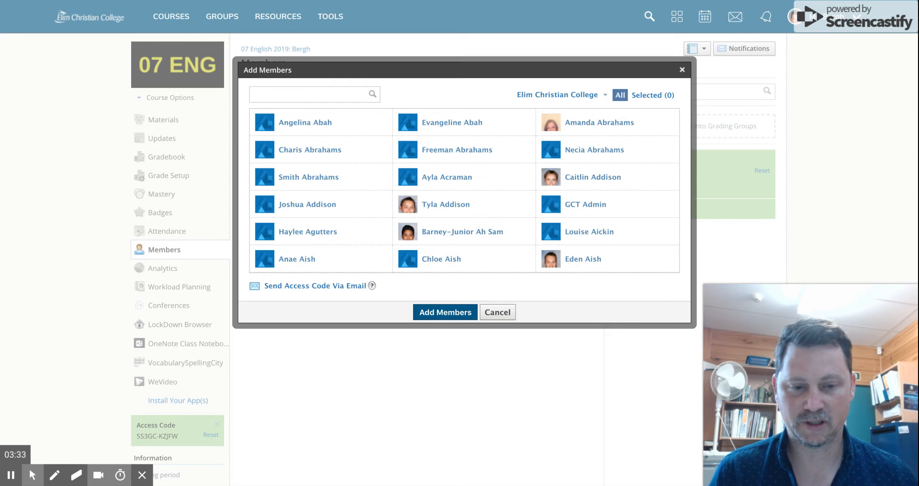
text(smith)
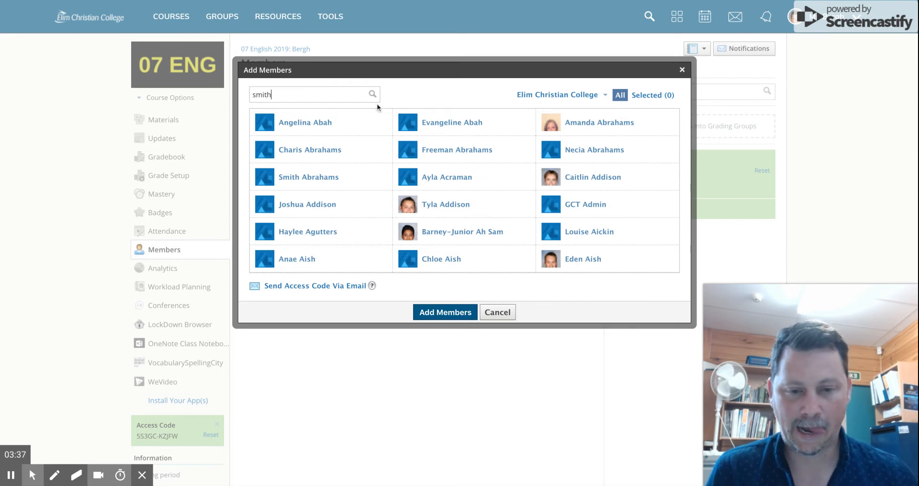
click(372, 96)
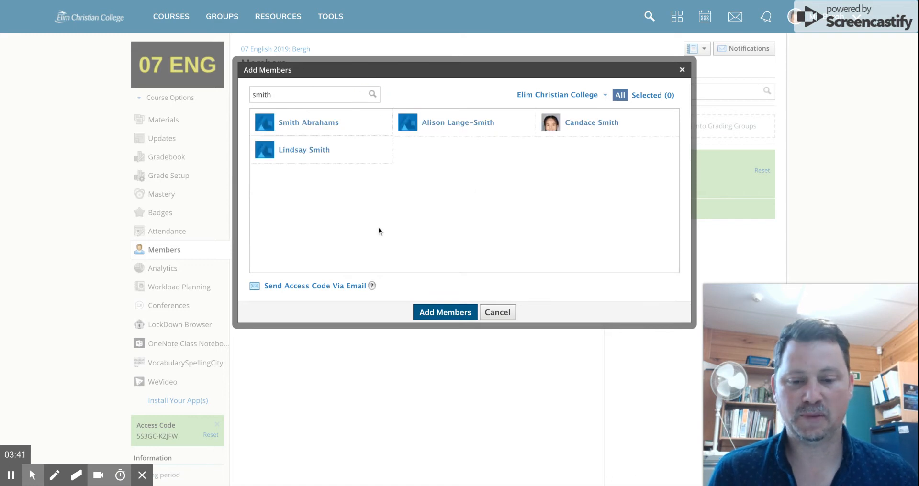
click(592, 128)
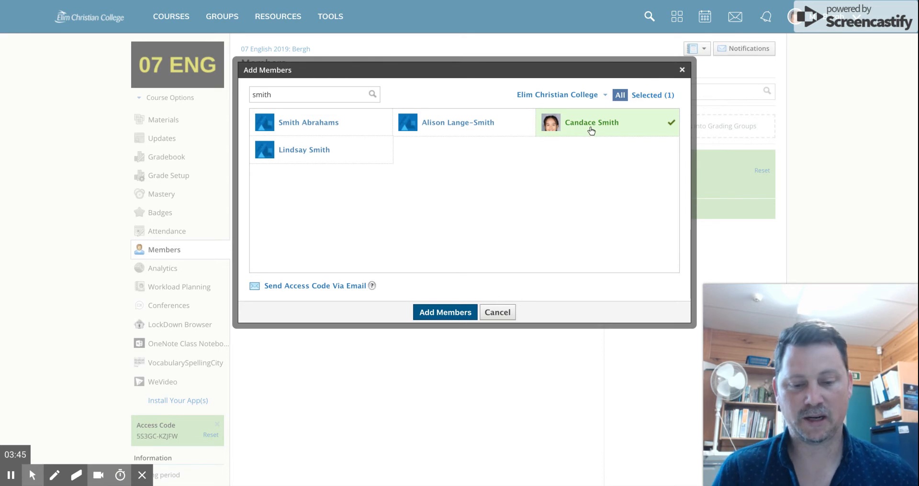
click(443, 315)
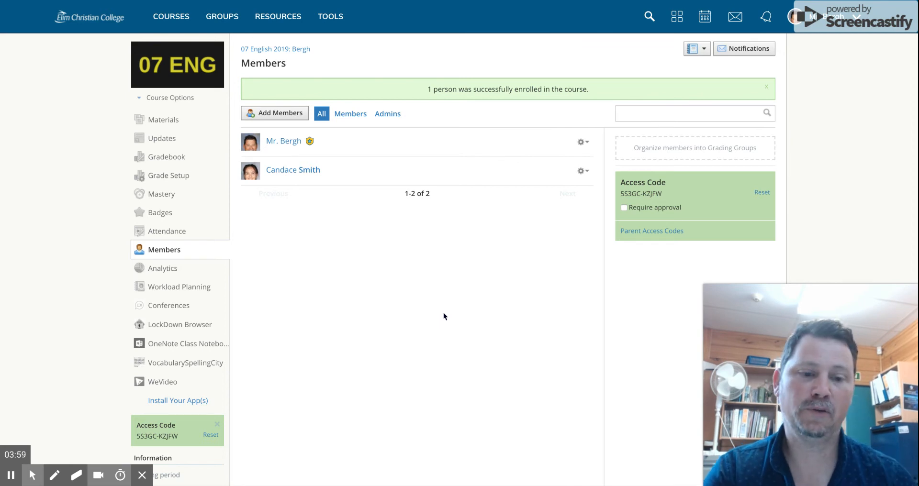
Unenroll the newly added student from the course
click(583, 151)
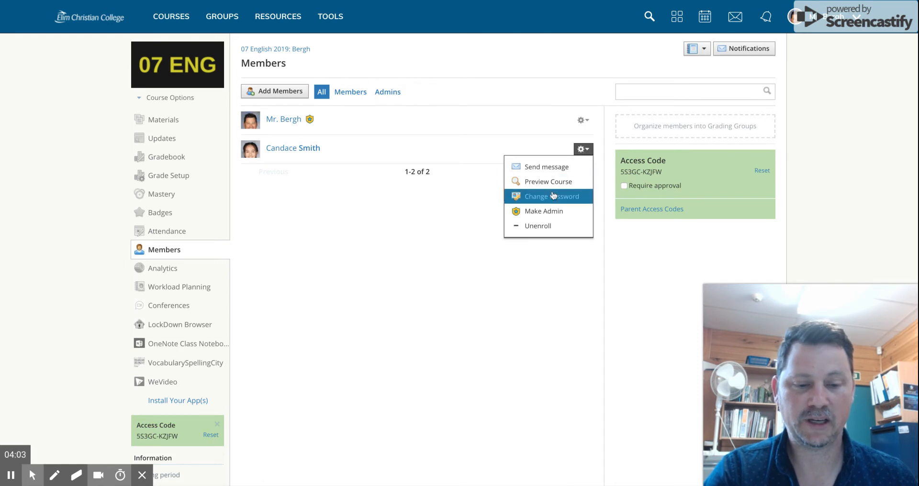
click(540, 229)
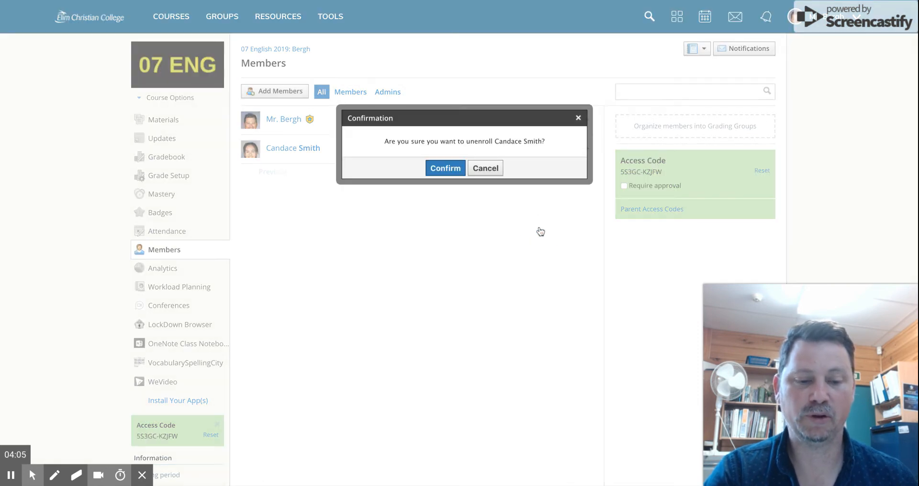
click(445, 169)
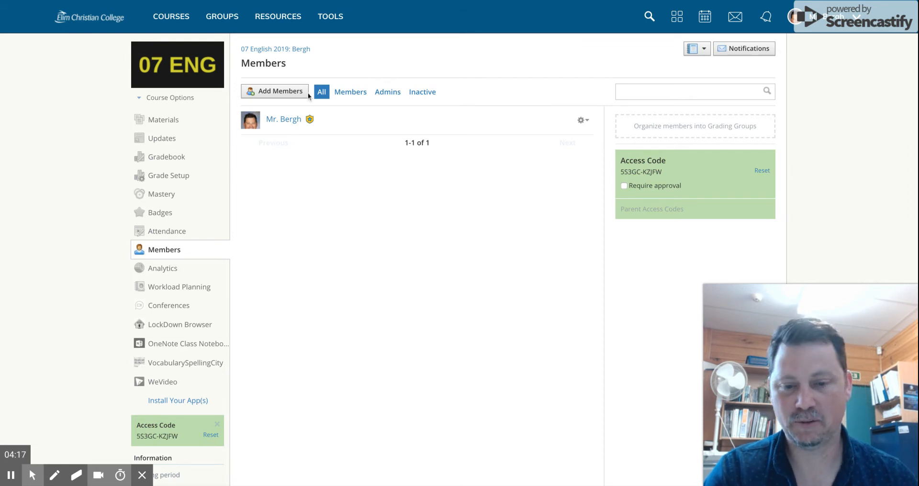
Search the school's people by part of a teacher's surname and add that teacher to the course members
click(280, 94)
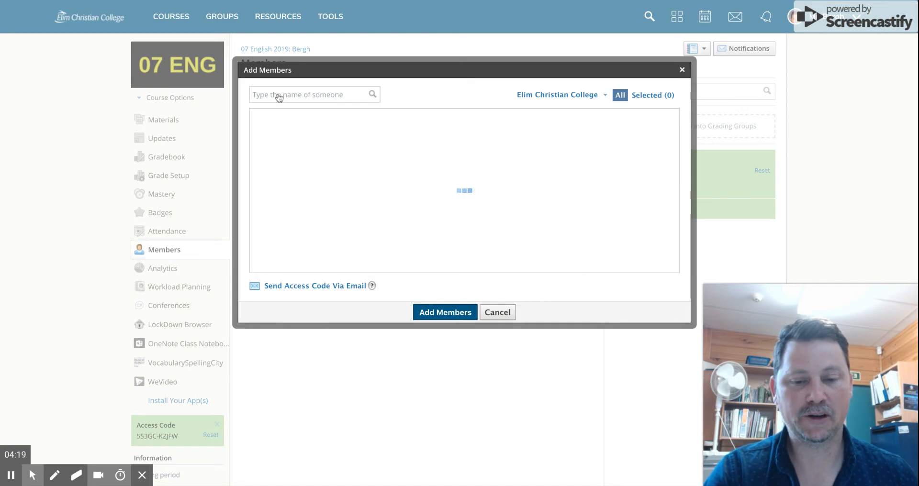
click(280, 96)
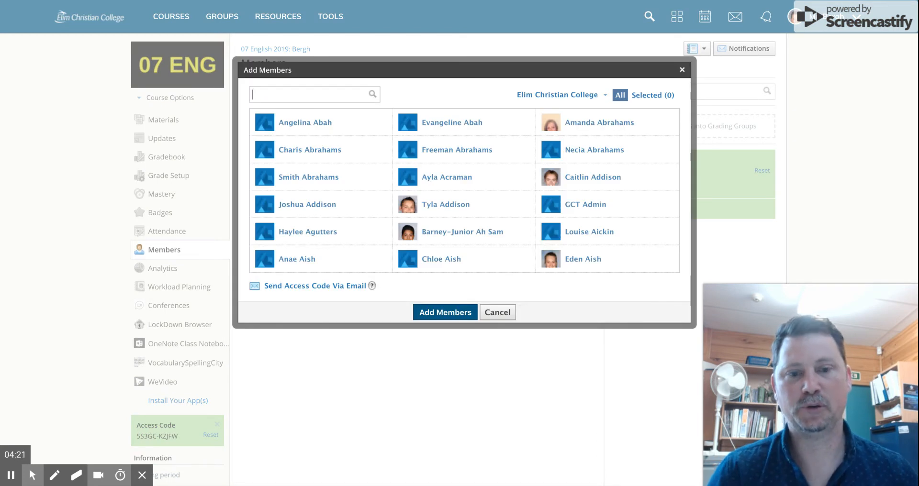
text(piet)
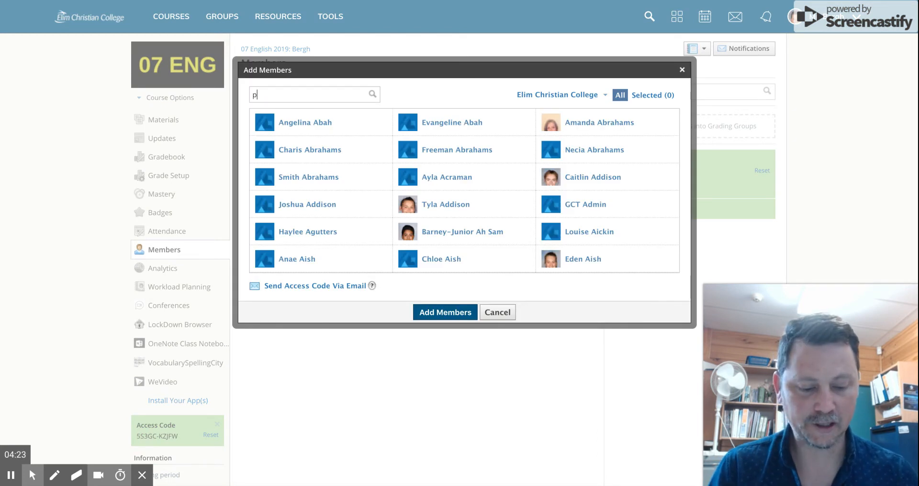
click(372, 94)
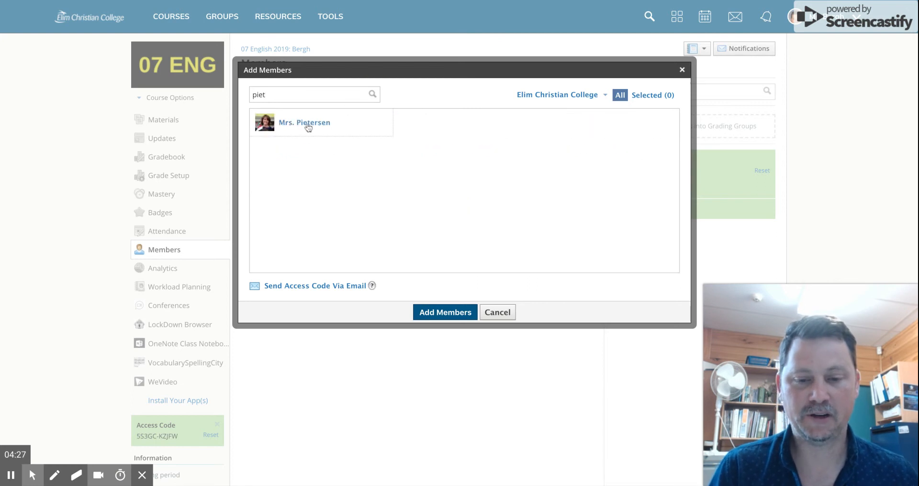
click(308, 126)
click(446, 312)
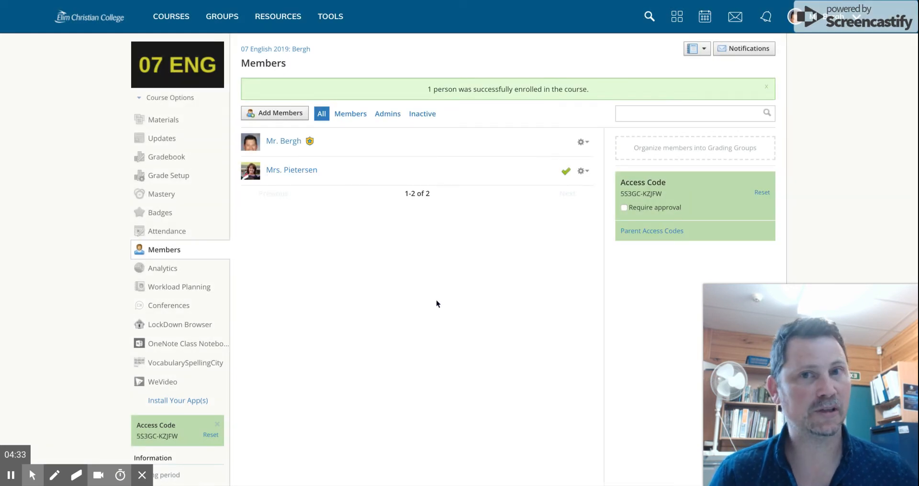
Make the newly added teacher an admin of the course
click(584, 171)
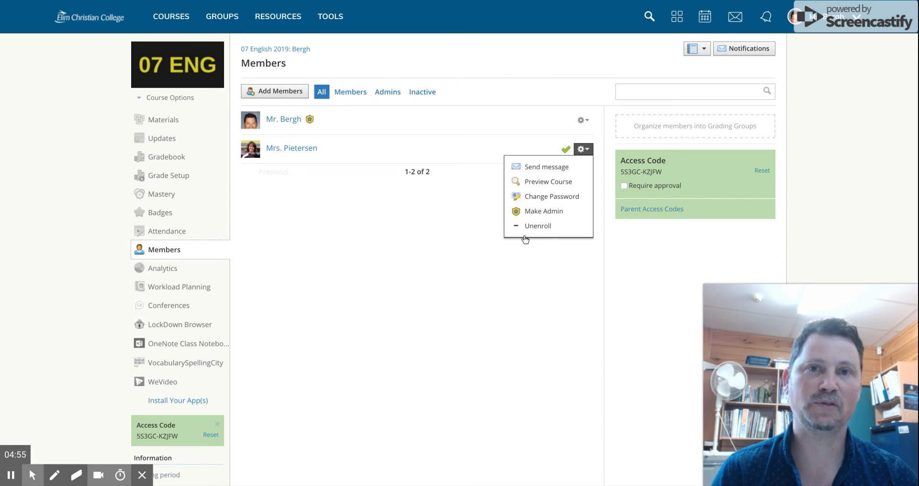
click(537, 212)
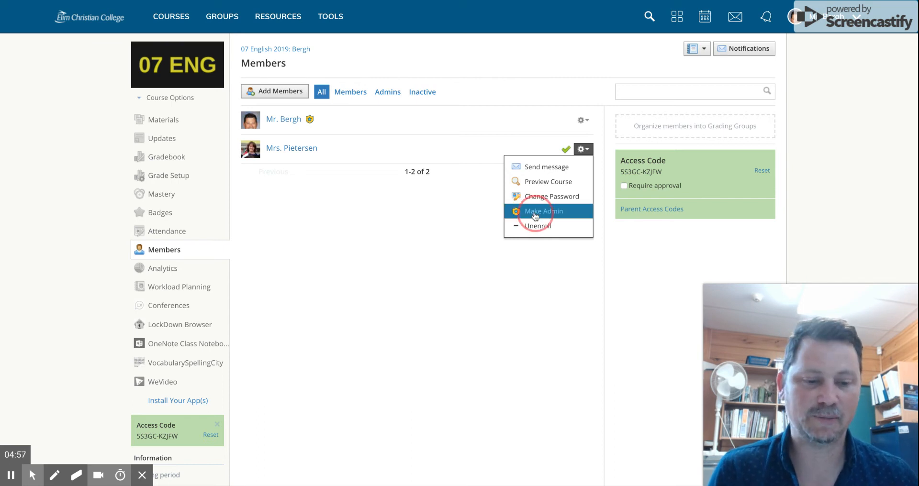
click(438, 171)
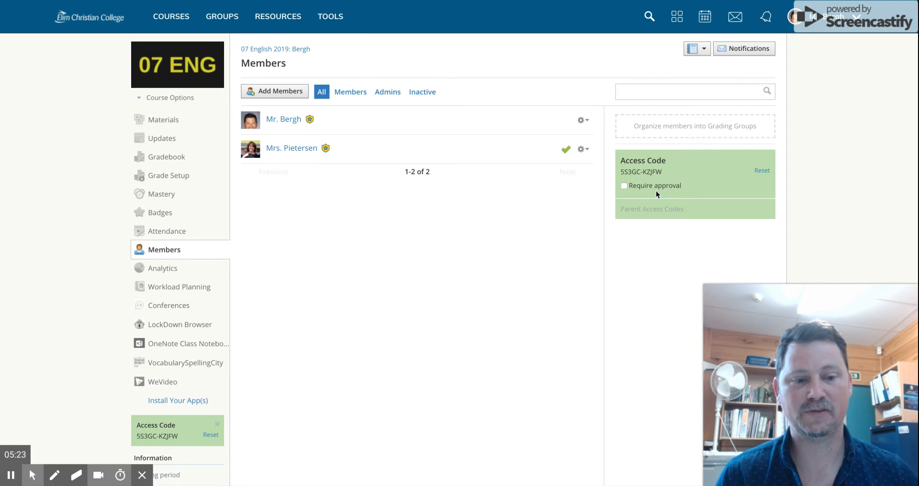
Copy the course's access code from the Members page
drag(665, 174, 622, 176)
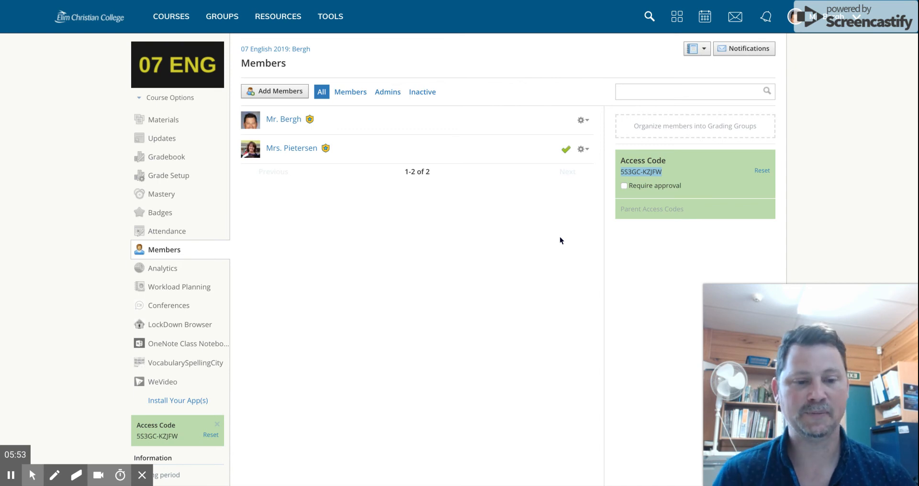
drag(624, 173, 670, 174)
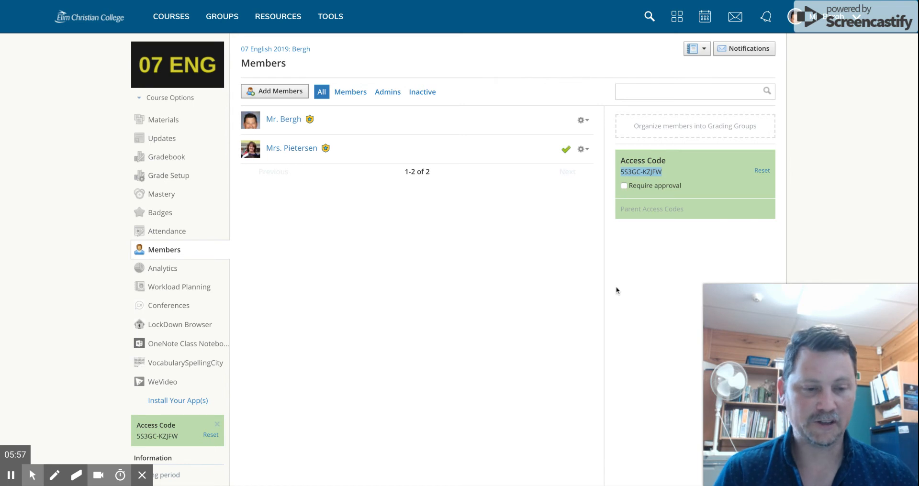
click(494, 248)
Return to My Courses and try to join a course by entering the copied access code
mouse_move(213, 67)
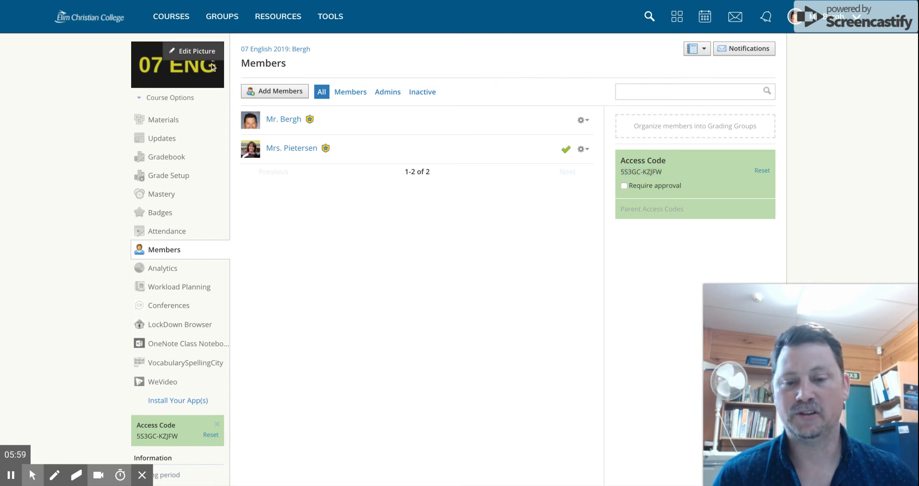
click(171, 18)
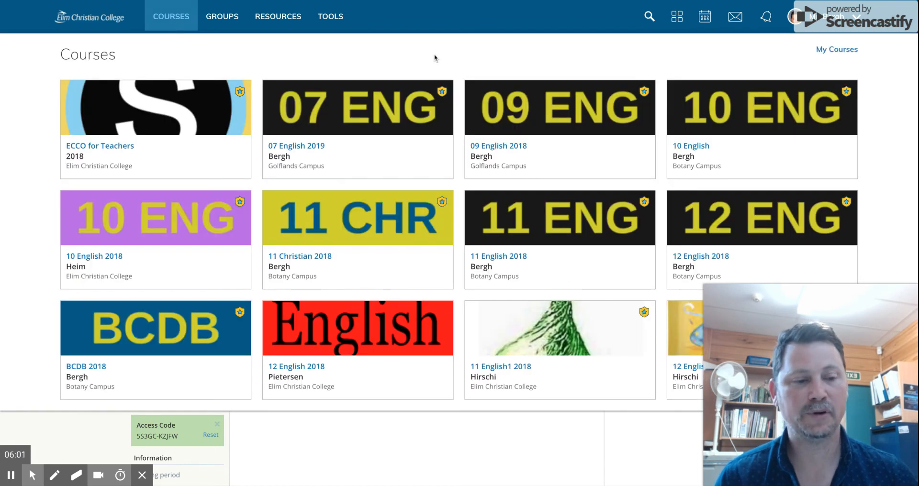
click(829, 54)
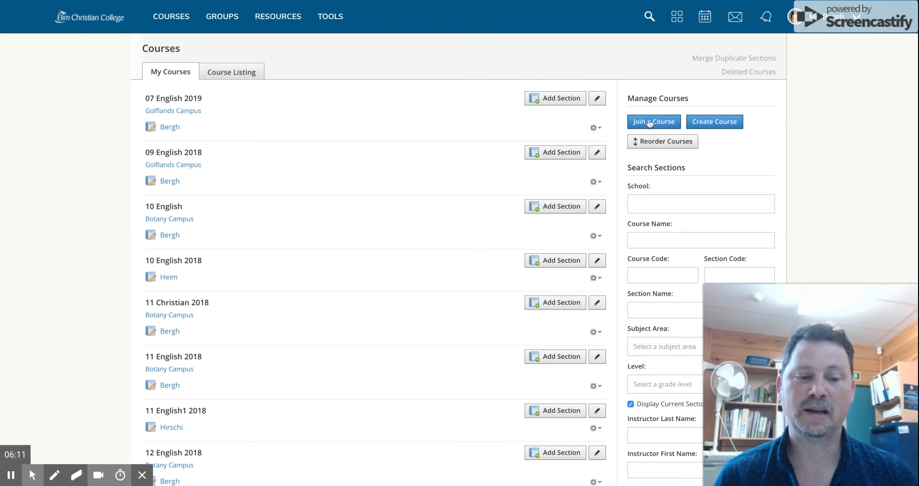
click(657, 66)
click(652, 122)
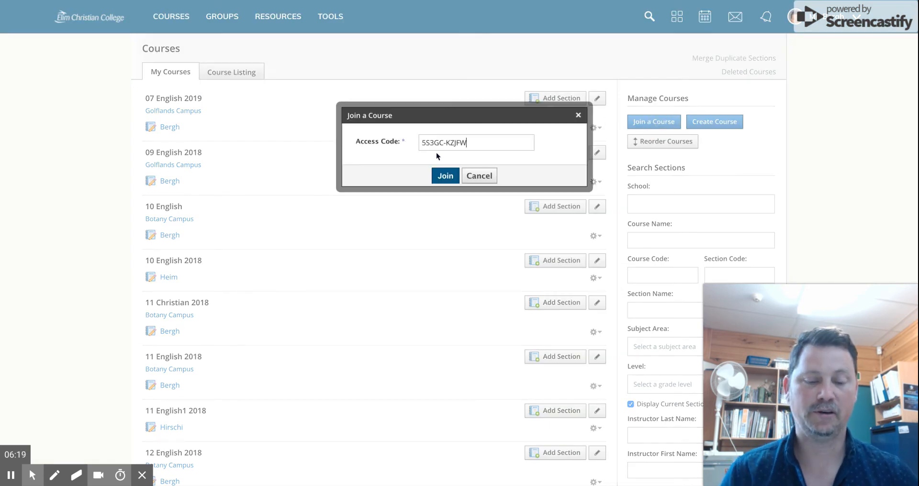
click(443, 177)
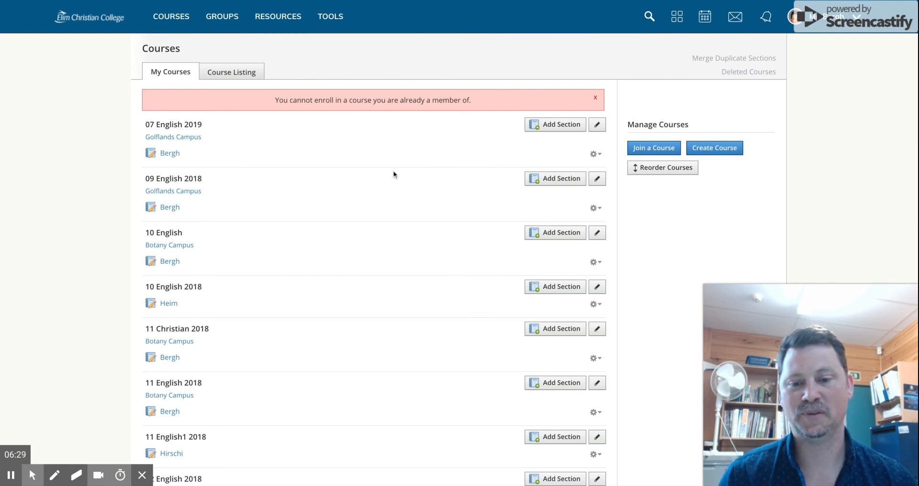
Open the section of the 07 English 2019 course
click(168, 154)
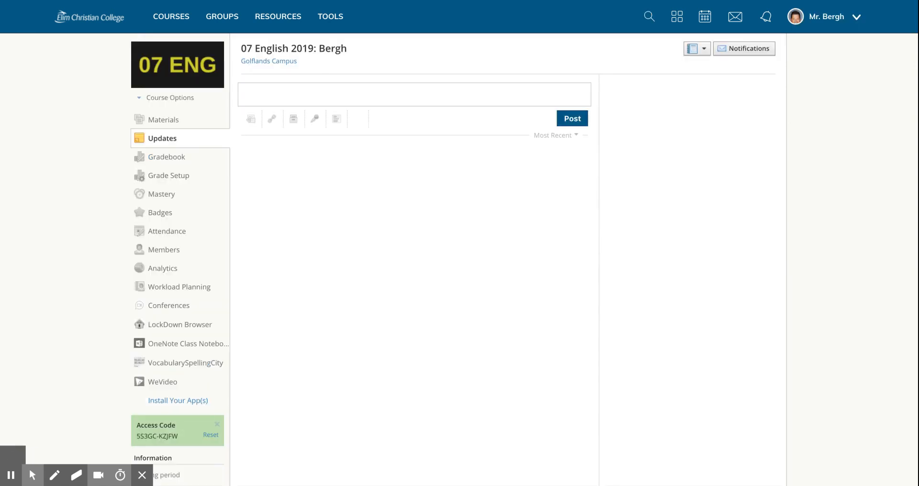